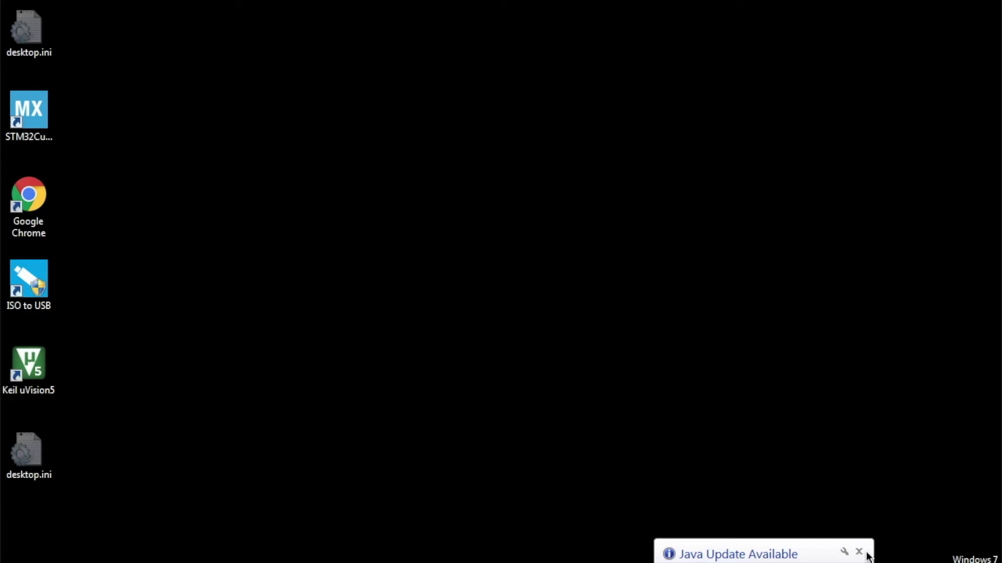
Dismiss the Java update notification, and in Google Chrome search the web for "ubuntu mate download"
left_click(860, 553)
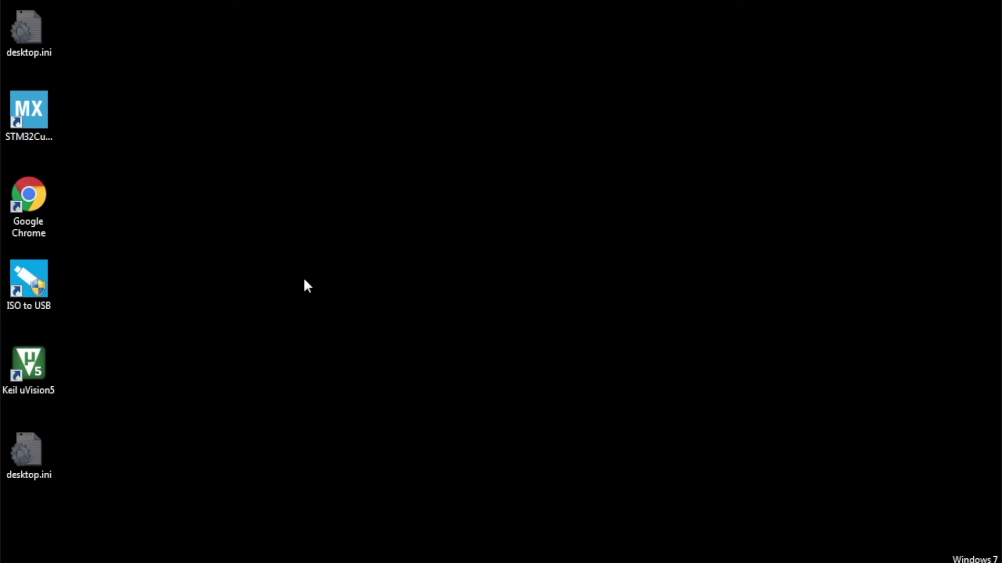
double_click(36, 195)
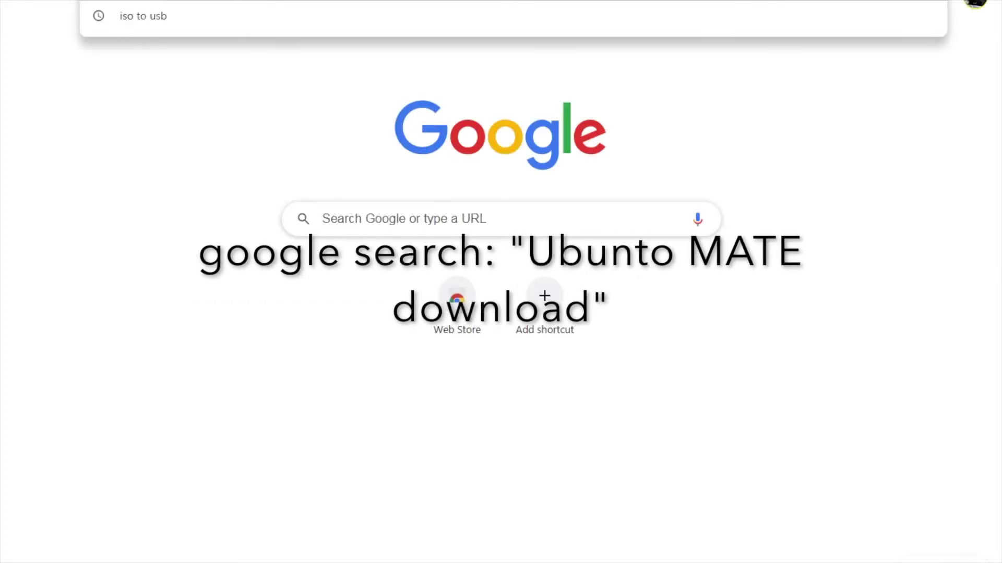
type("ubuntu mate")
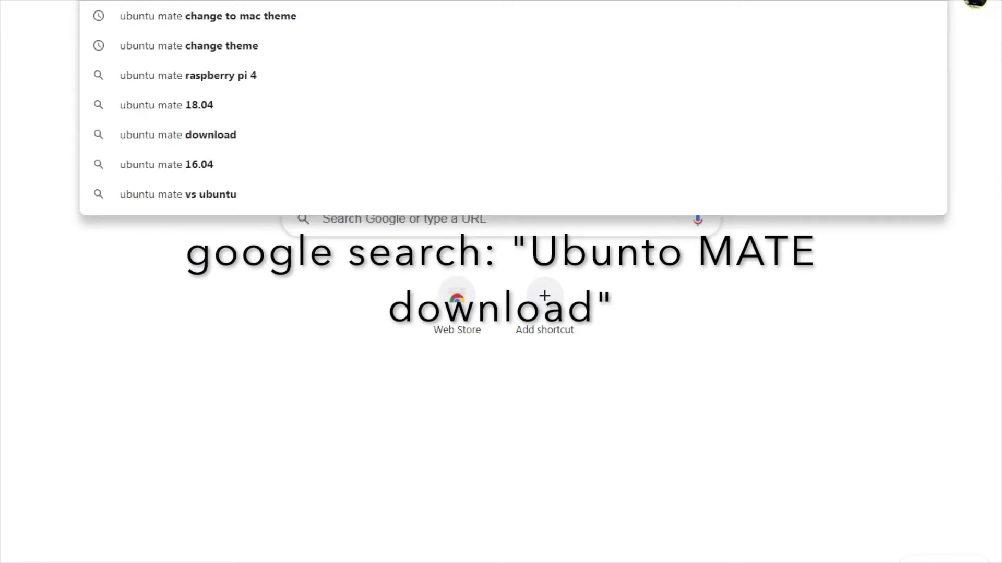
type(" download")
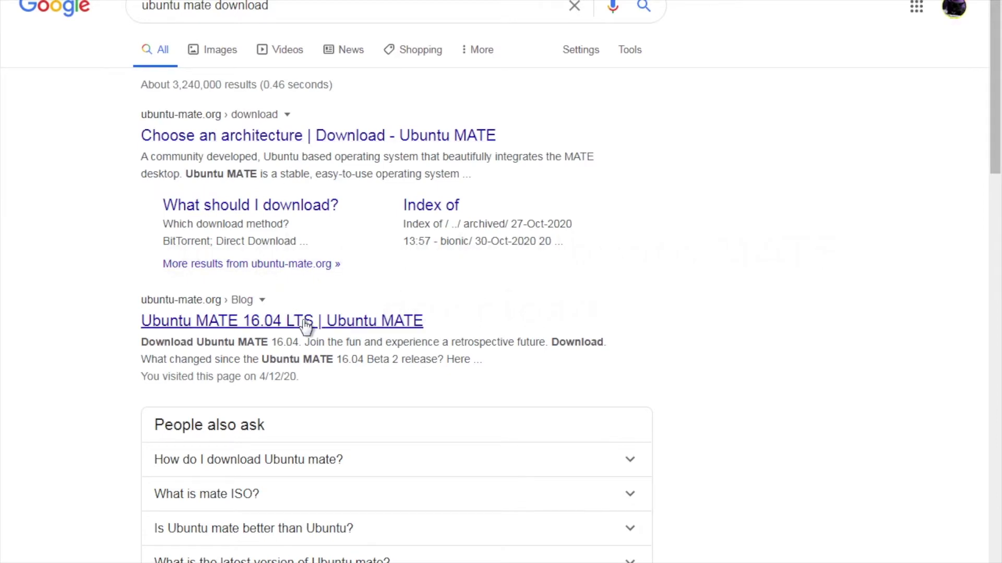
Open Ubuntu MATE's download page and start the direct download of the 18.04.5 LTS release for 32-bit PCs and older Intel Macs
left_click(251, 137)
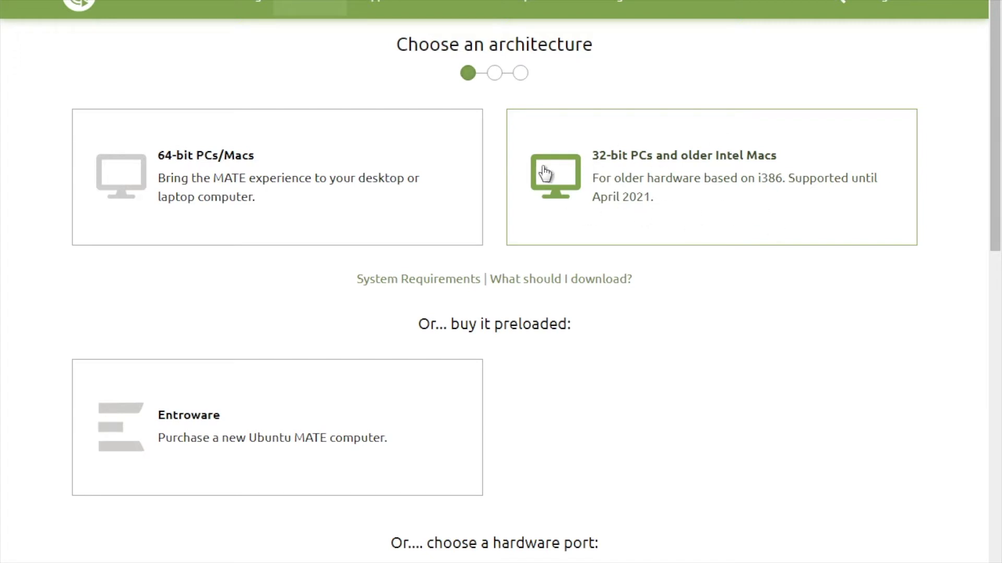
left_click(674, 185)
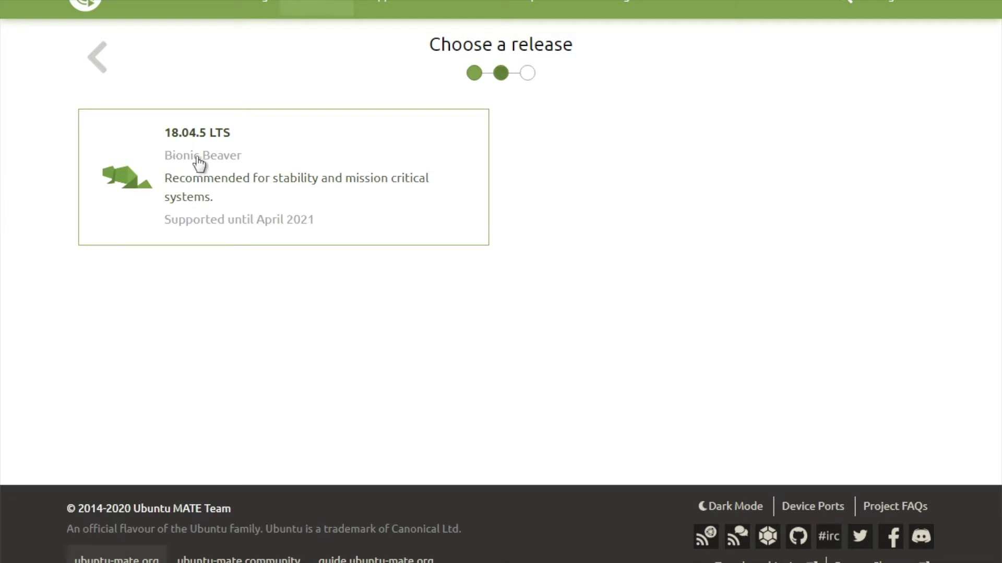
left_click(258, 178)
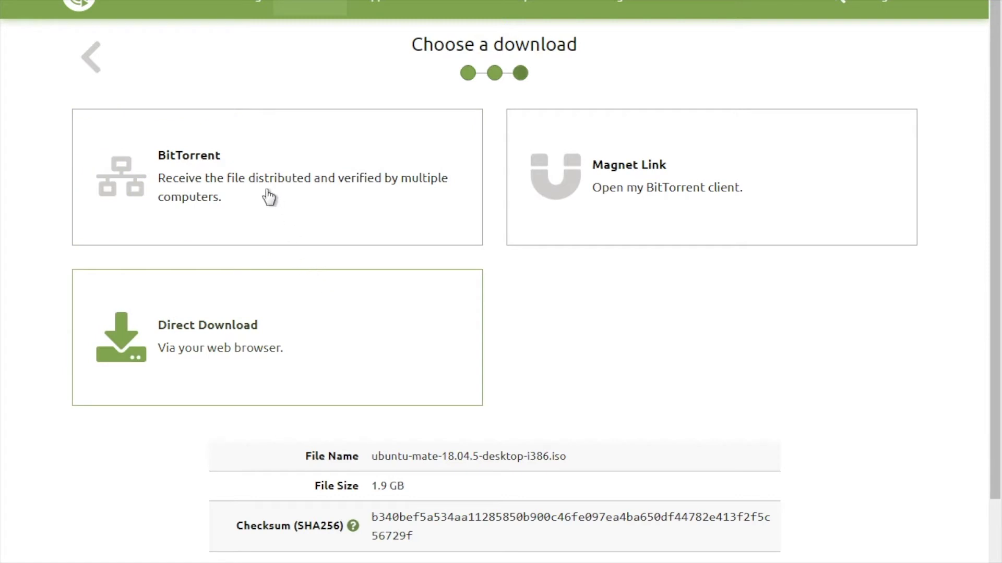
left_click(224, 347)
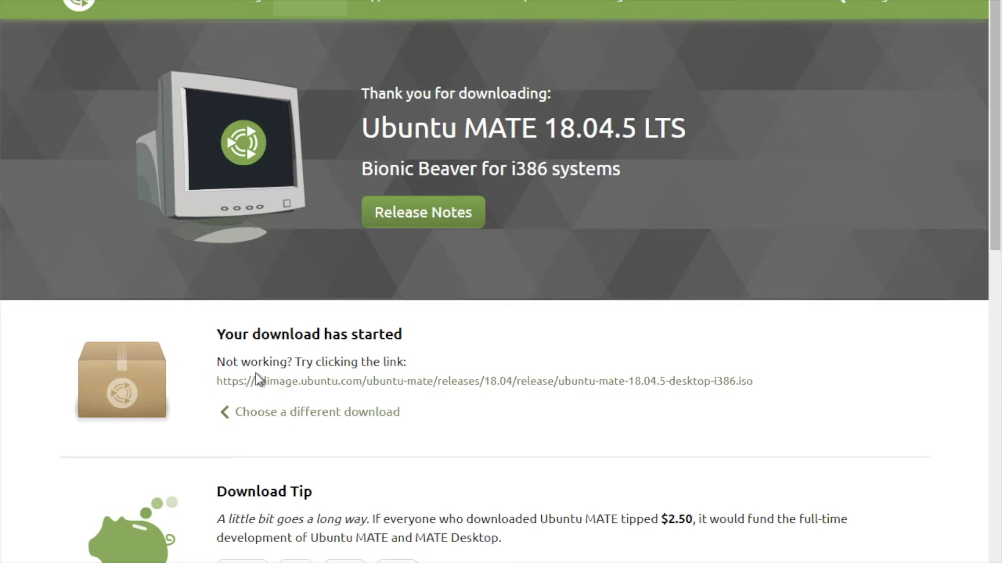
left_click(361, 385)
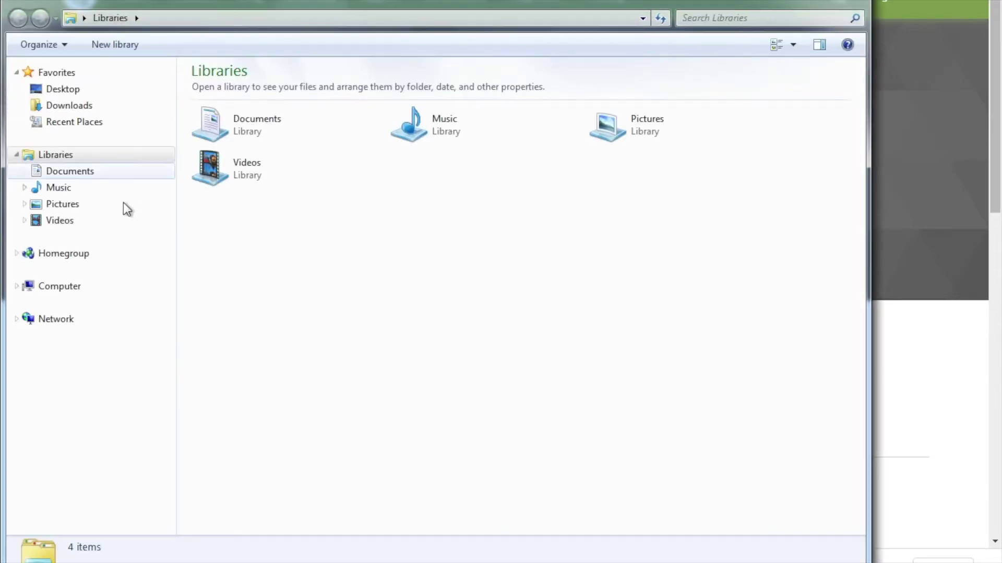
In the file explorer, open the Windows10Shared network drive and select ubuntu-mate-18.04.5-desktop-i386.iso
left_click(52, 287)
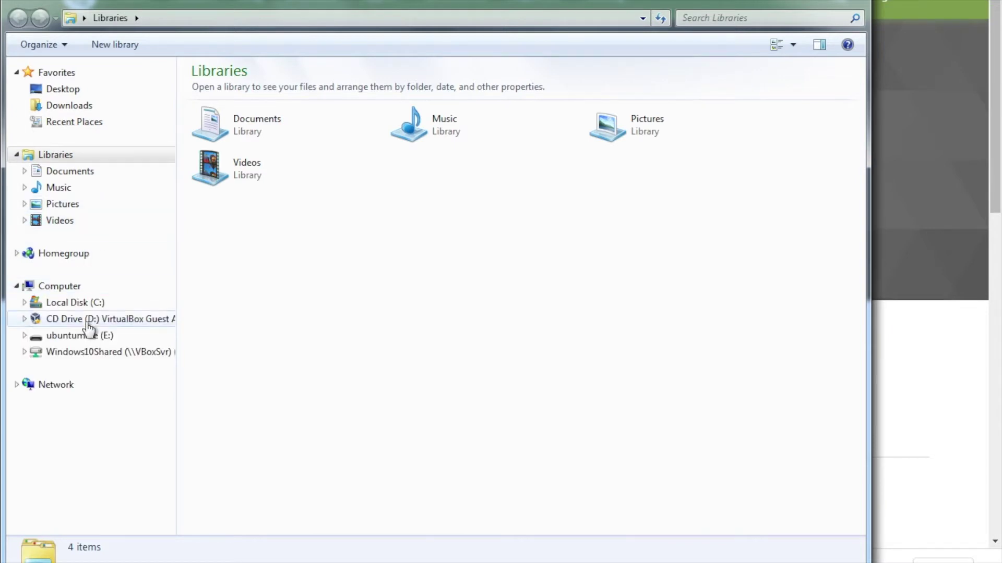
left_click(104, 354)
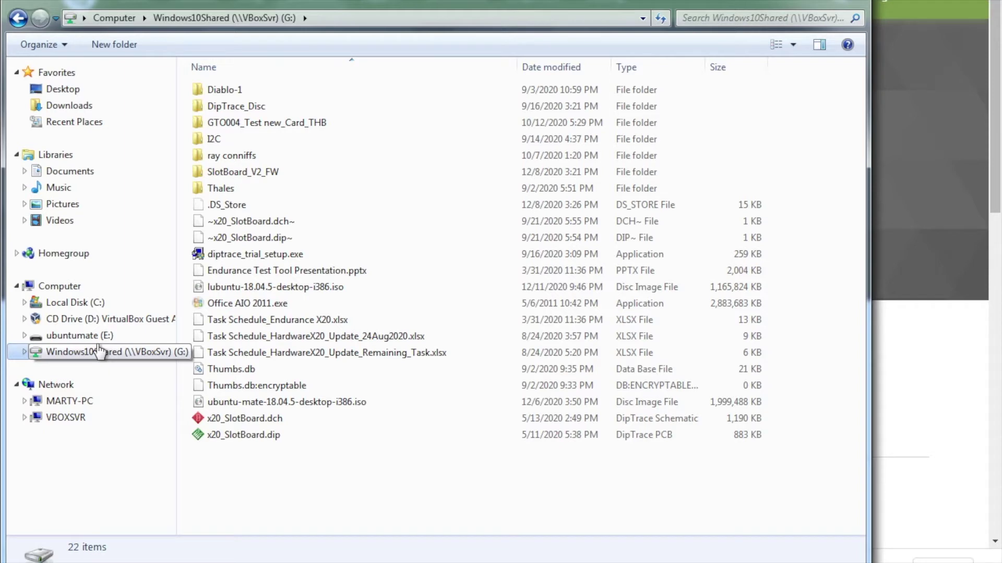
left_click_drag(233, 5, 509, 0)
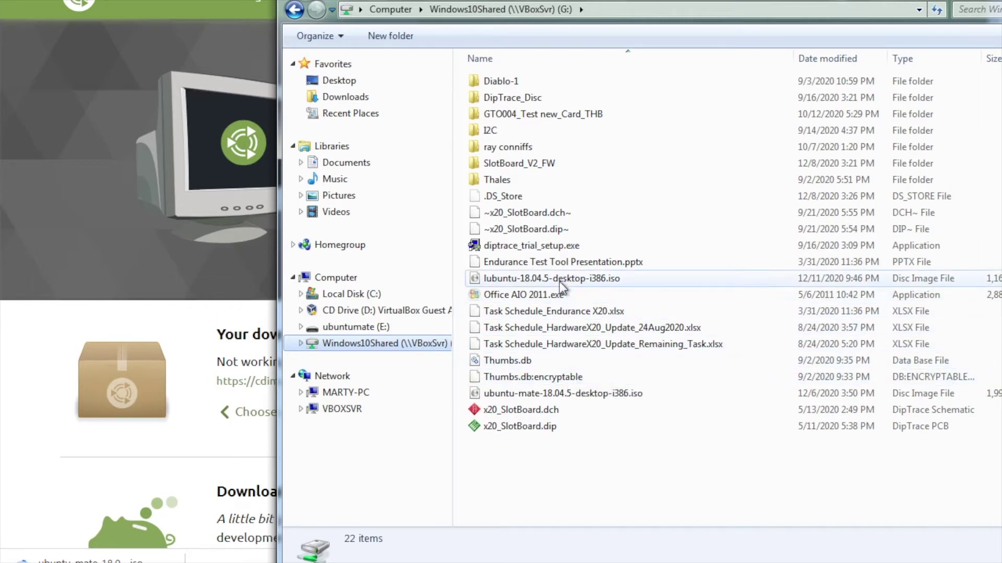
left_click(527, 395)
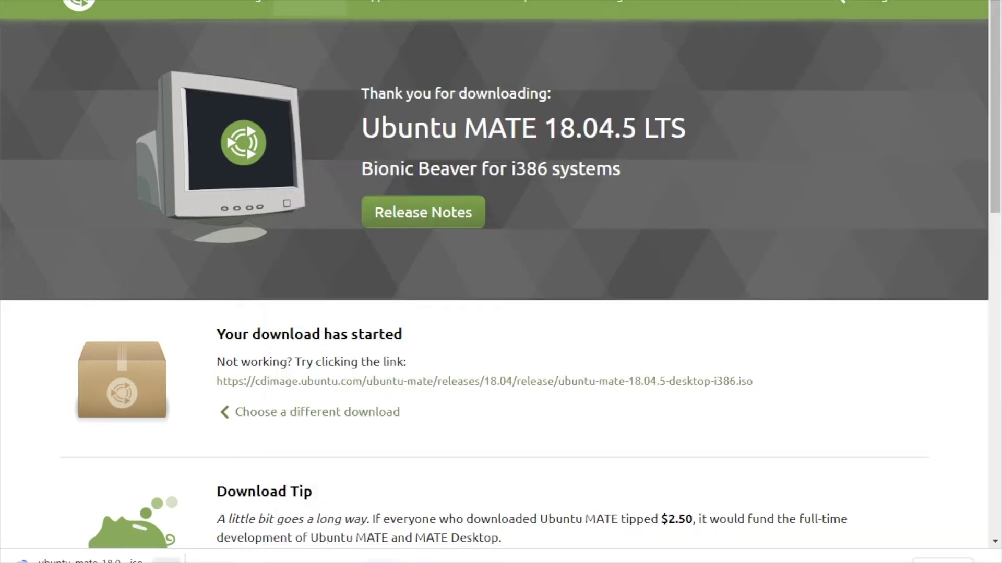
Cancel the browser's Ubuntu MATE ISO download and reselect the existing ISO file on the shared drive
left_click(170, 559)
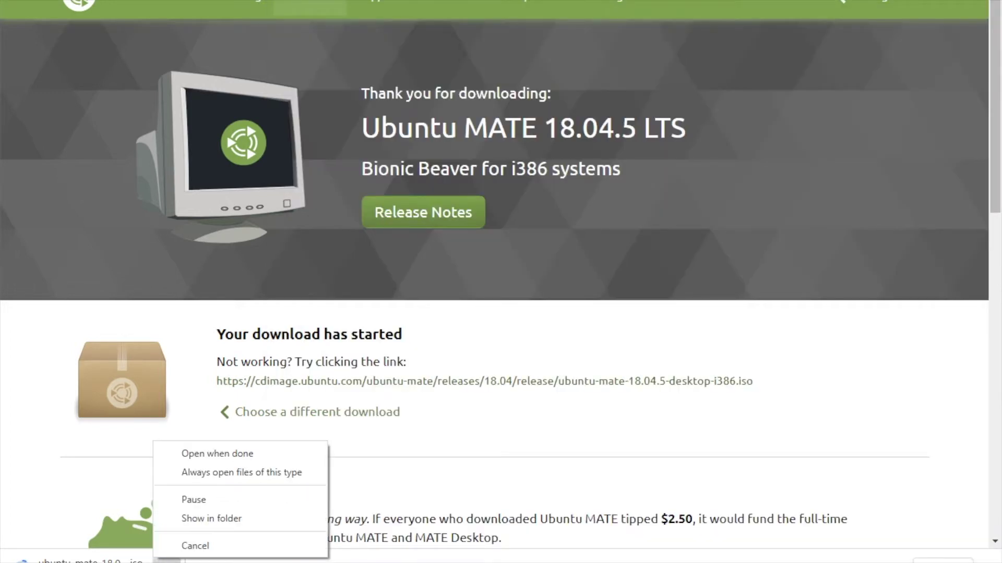
left_click(196, 548)
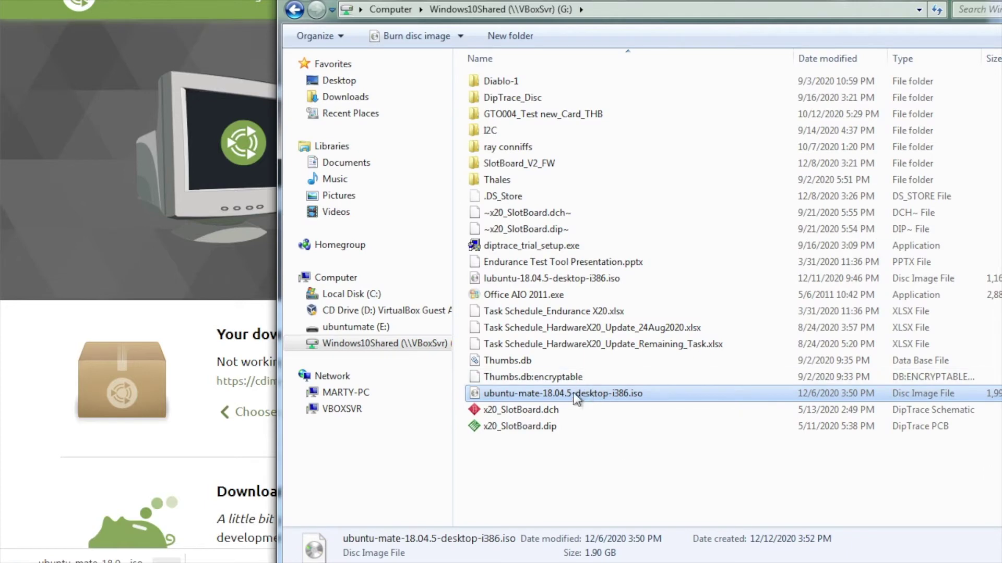
left_click(567, 382)
left_click(569, 395)
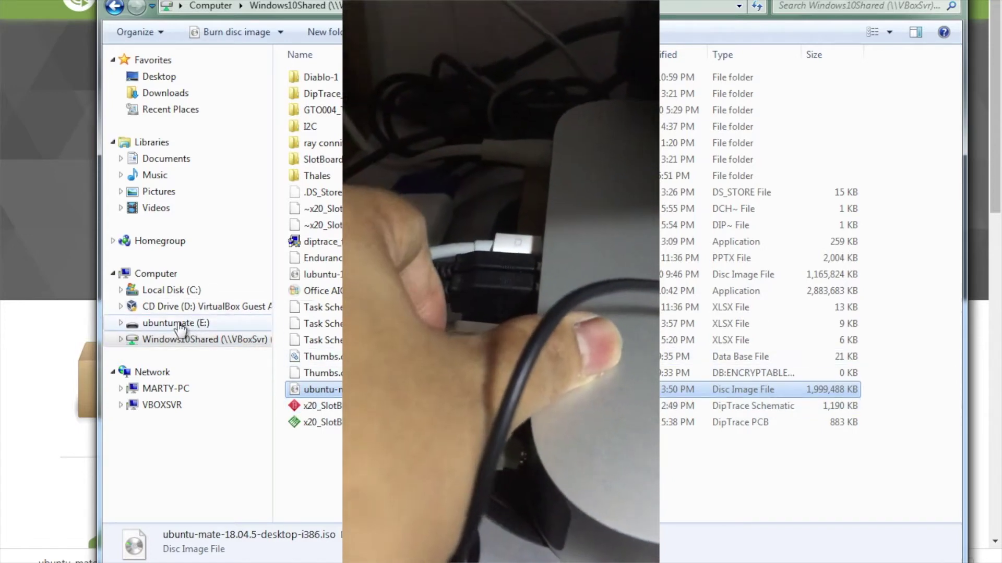
Open the ubuntumate (E:) USB drive to check its contents
left_click(180, 326)
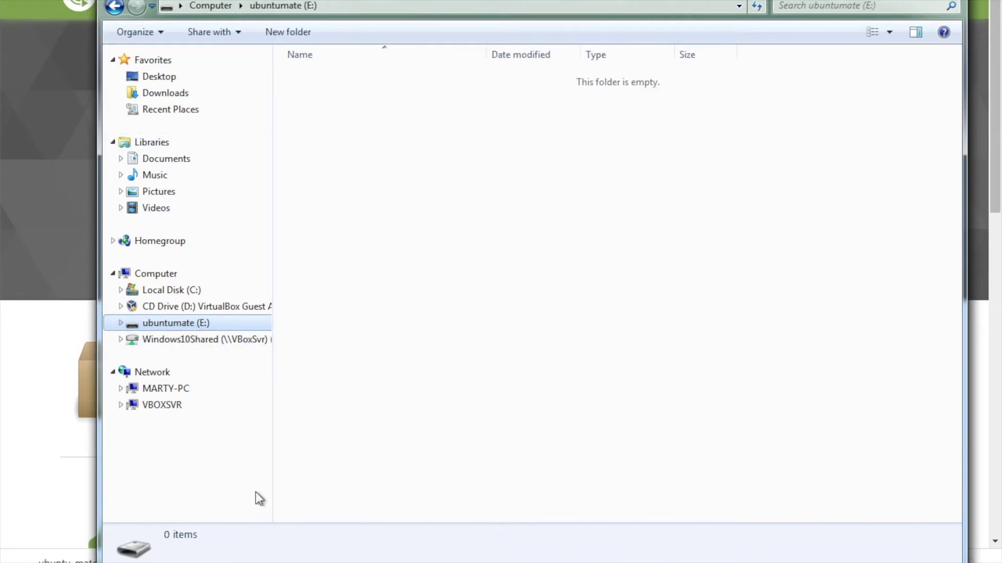
mouse_move(118, 562)
key("super")
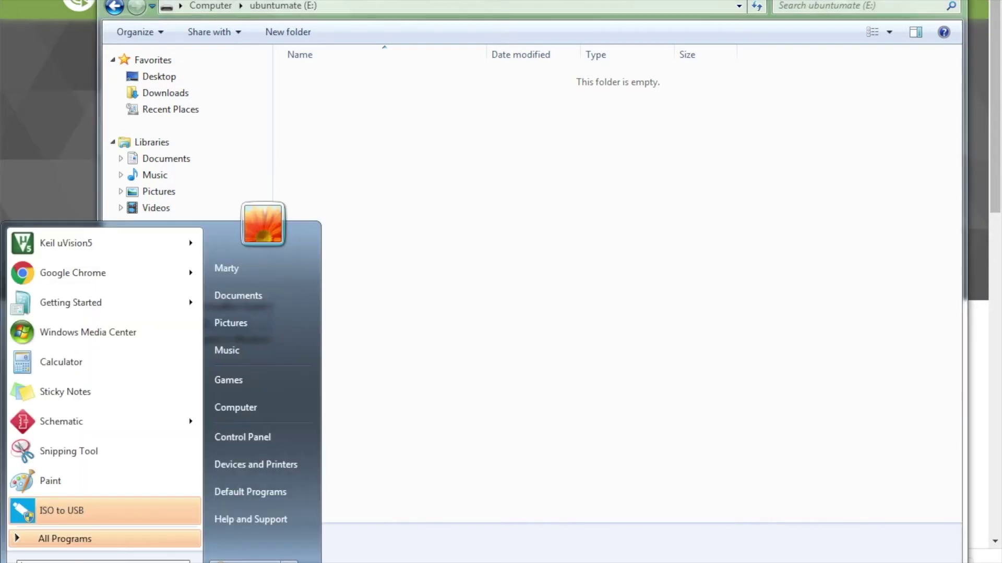
left_click(503, 116)
left_click(117, 11)
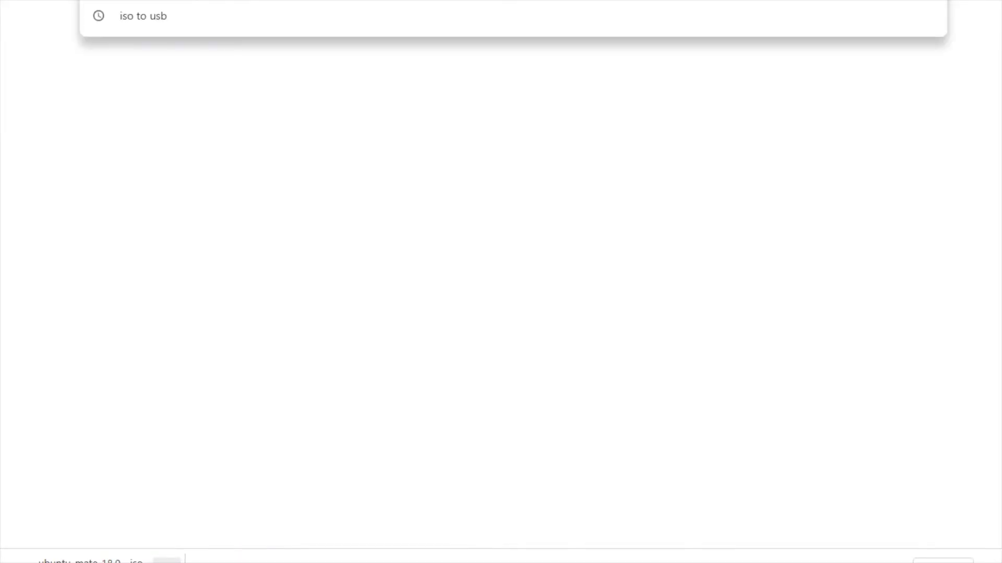
type("so to usb")
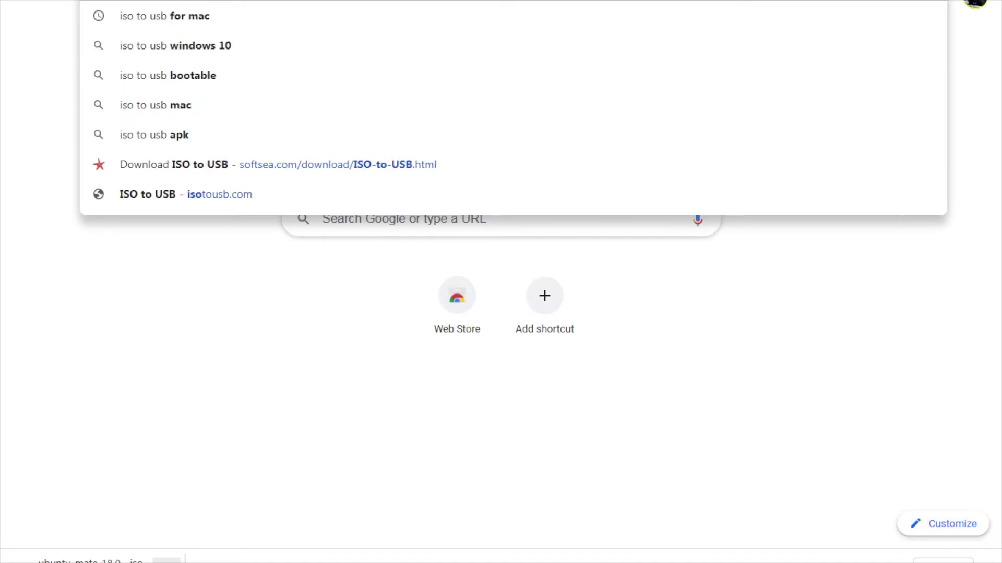
key("Return")
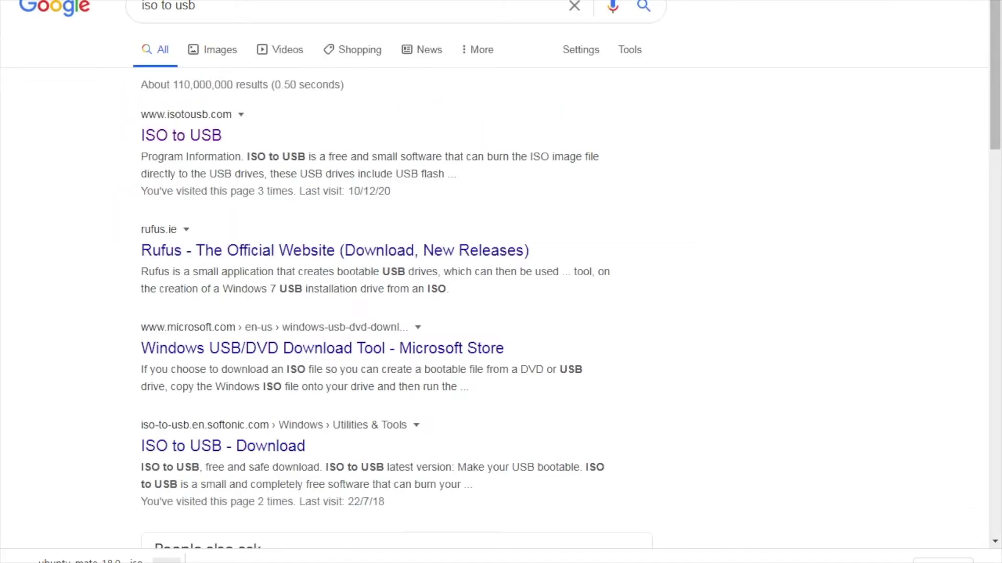
left_click(180, 137)
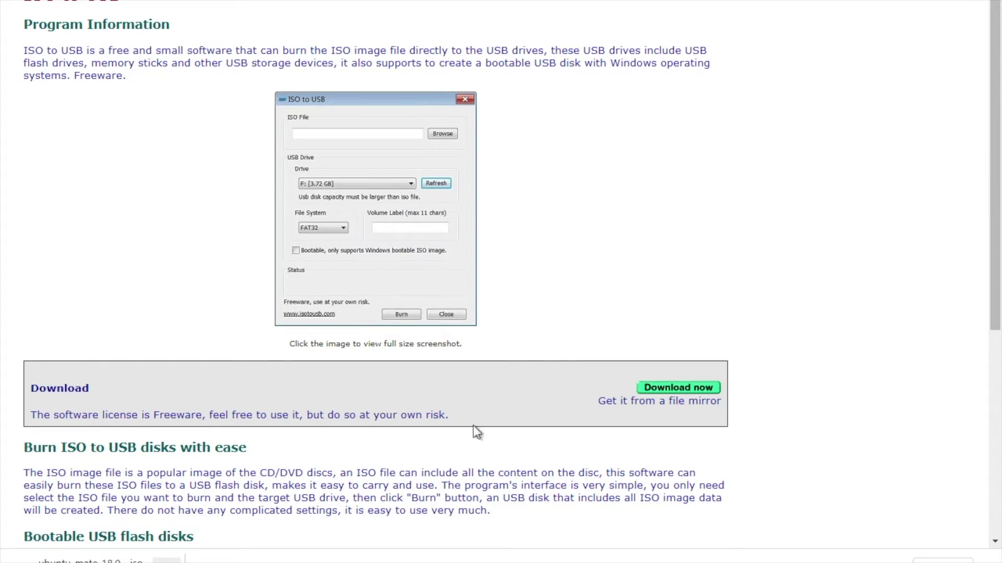
left_click(701, 392)
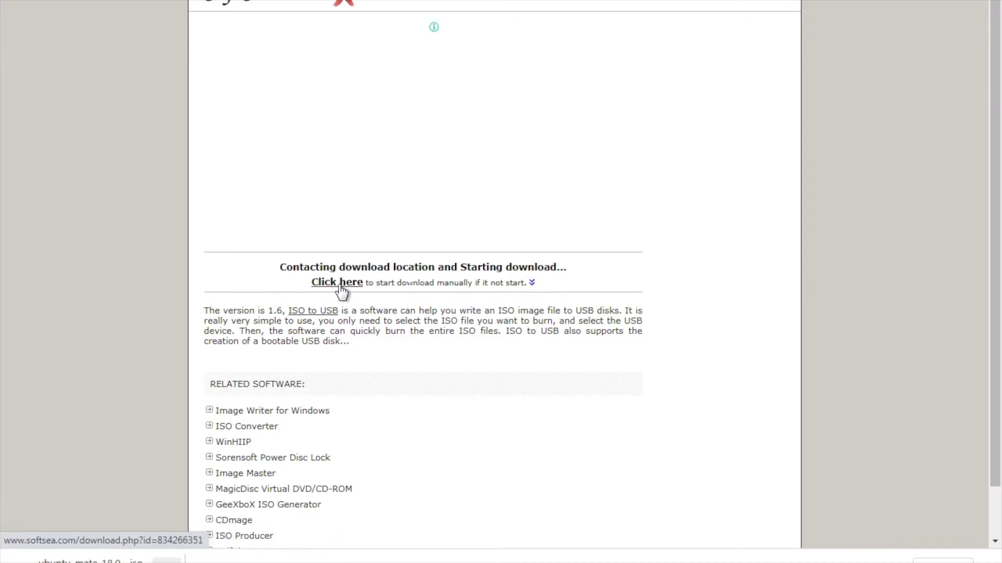
left_click(336, 287)
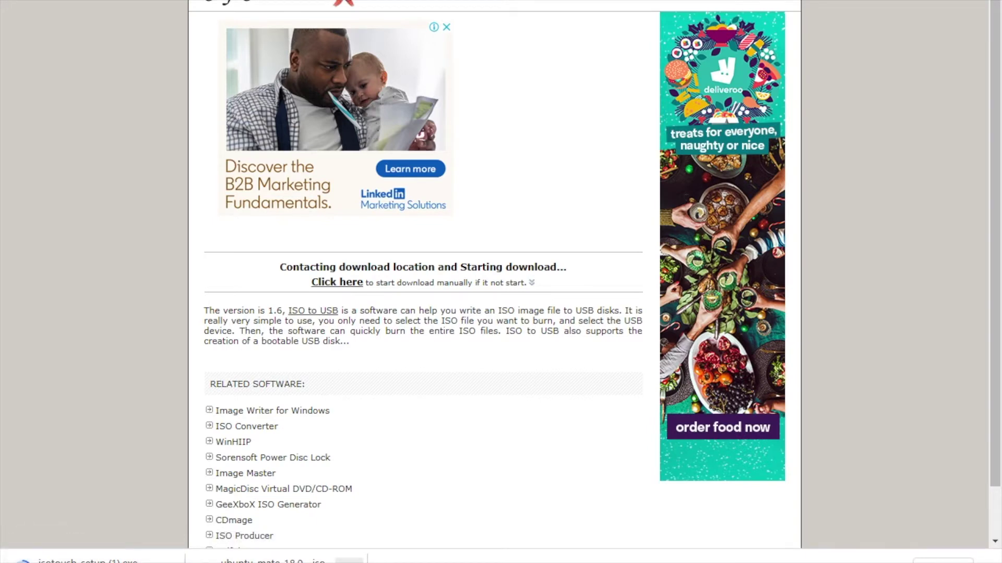
mouse_move(52, 558)
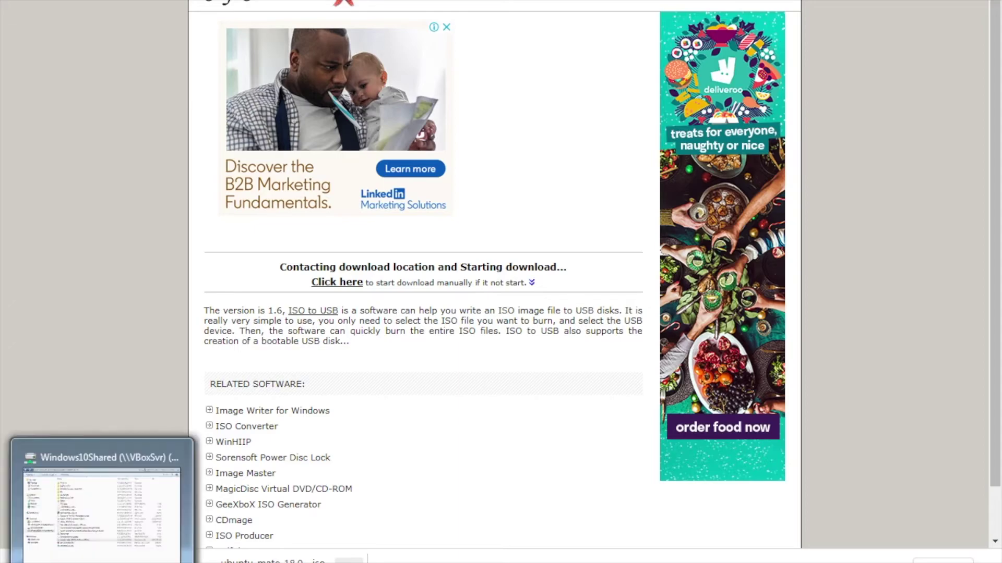
left_click(99, 495)
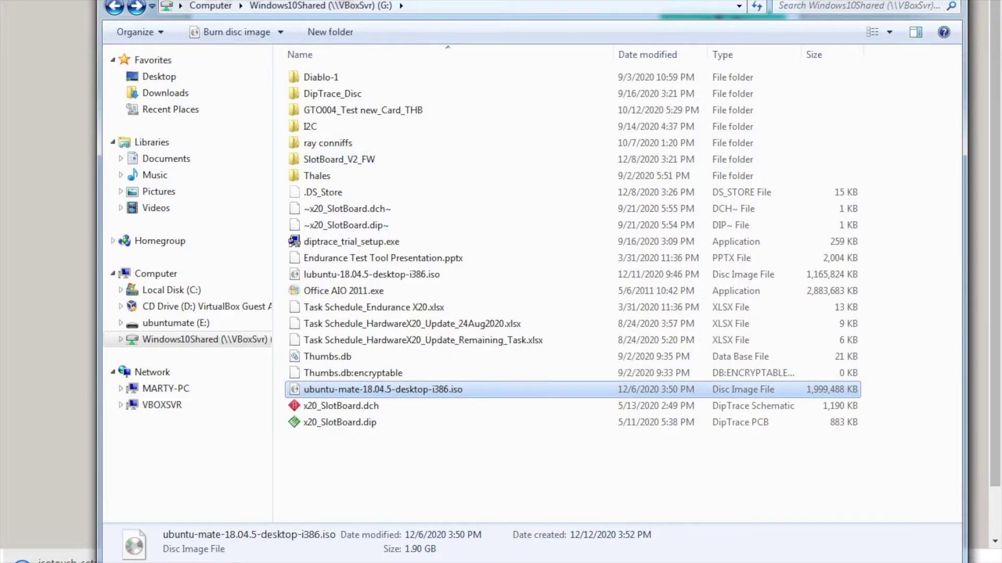
left_click(36, 506)
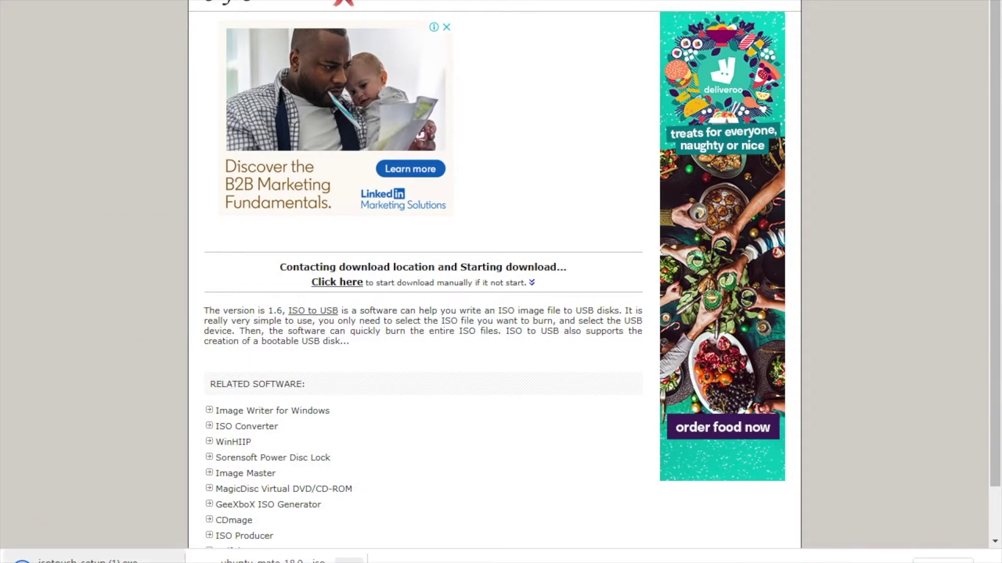
left_click(172, 557)
left_click(179, 516)
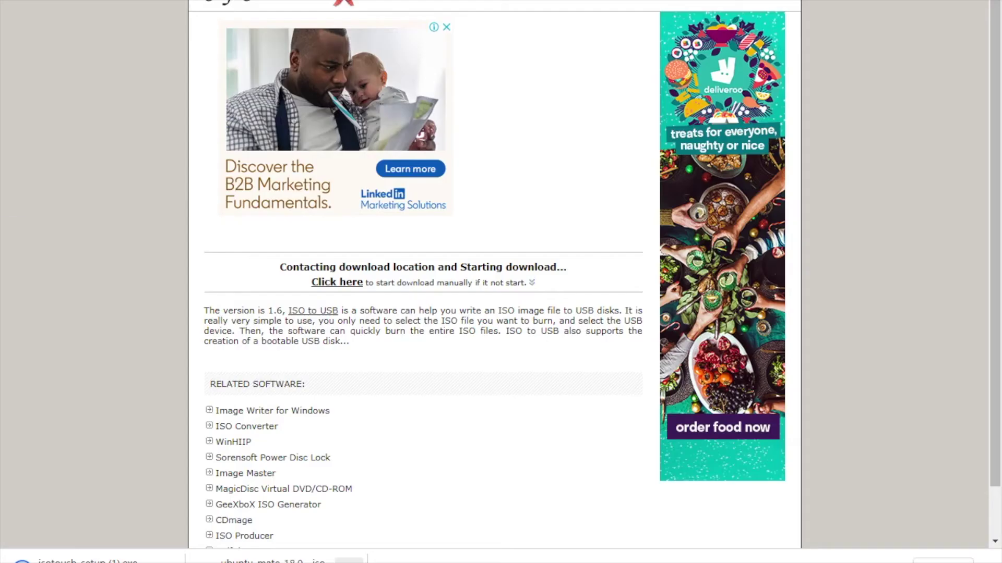
Launch the installed ISO to USB program and allow it to make changes to the computer
key("super")
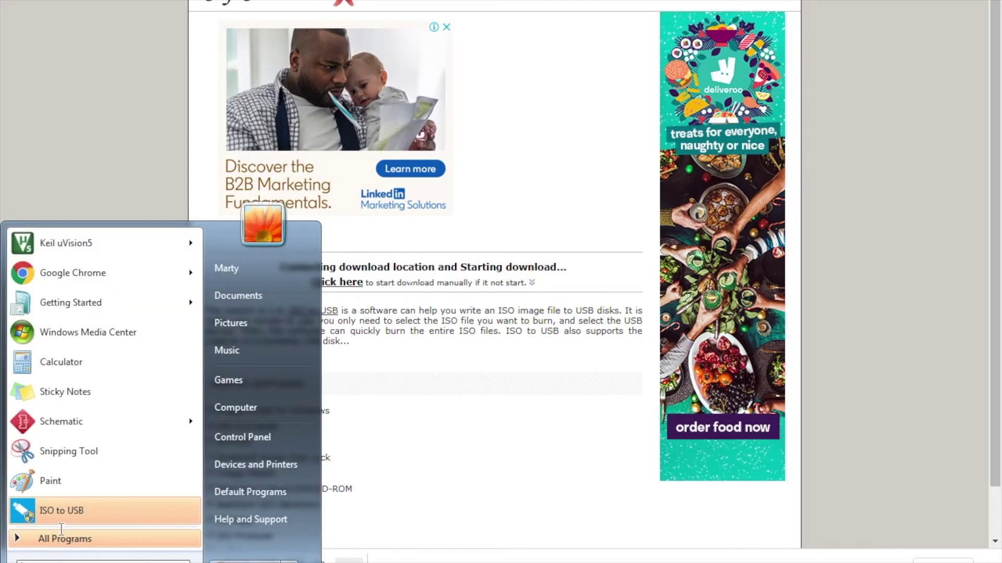
left_click(88, 508)
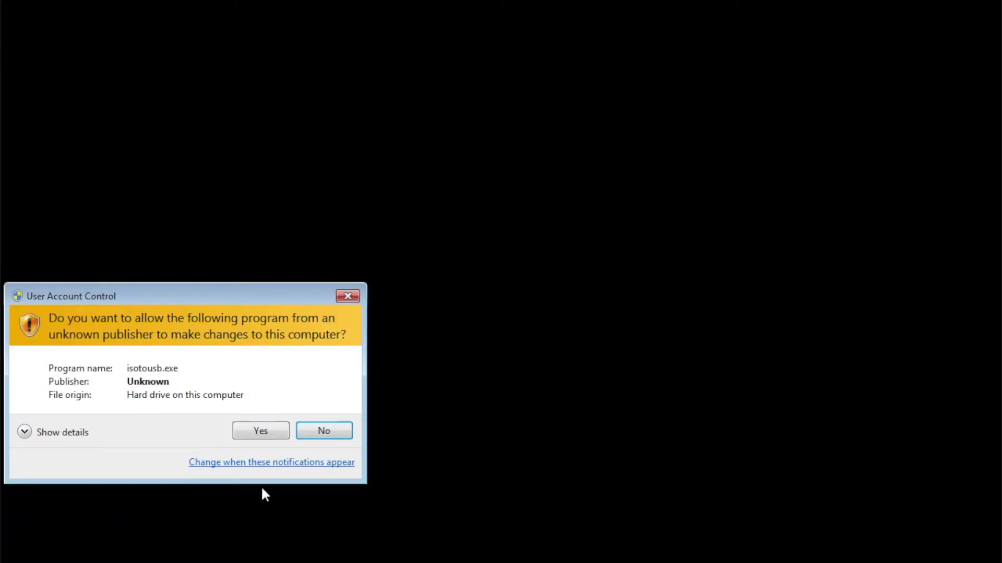
left_click(262, 433)
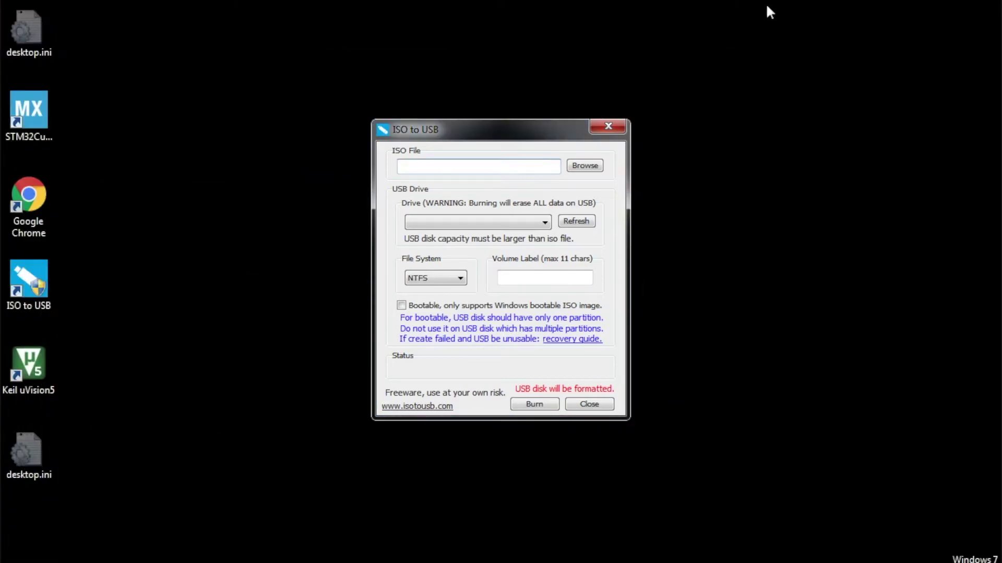
Load ubuntu-mate-18.04.5-desktop-i386.iso from the Windows10Shared drive as the ISO file to burn
left_click(584, 166)
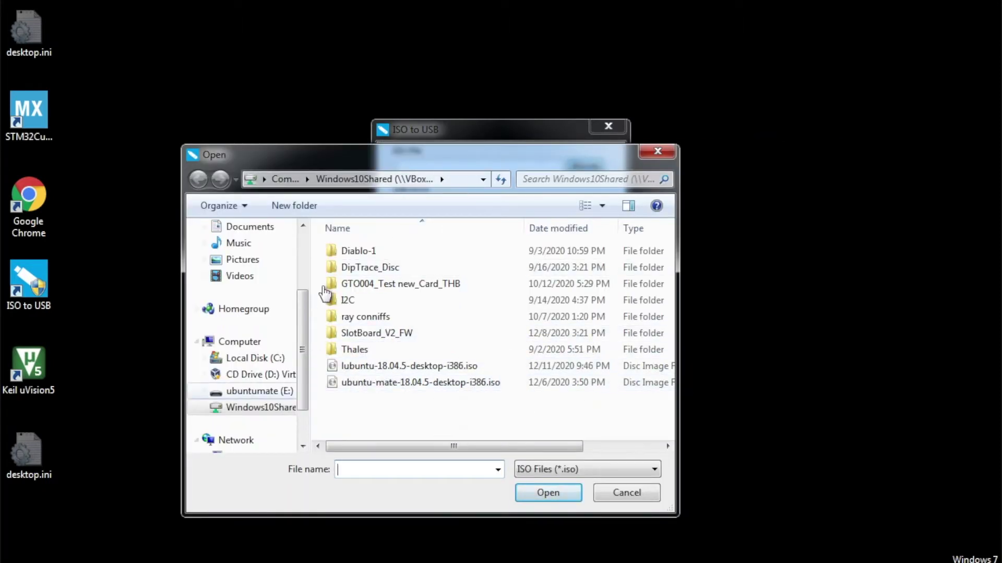
left_click(440, 383)
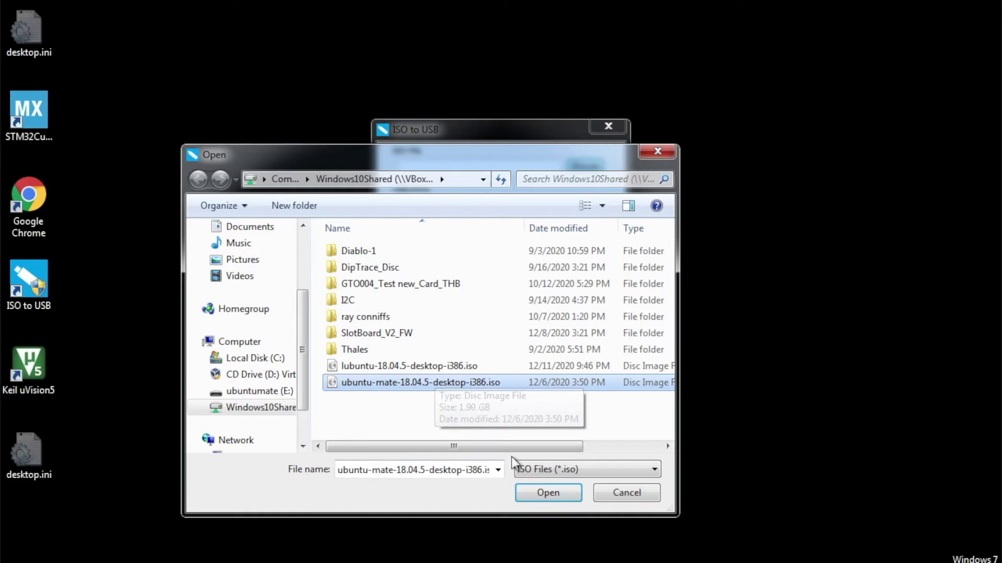
left_click(561, 497)
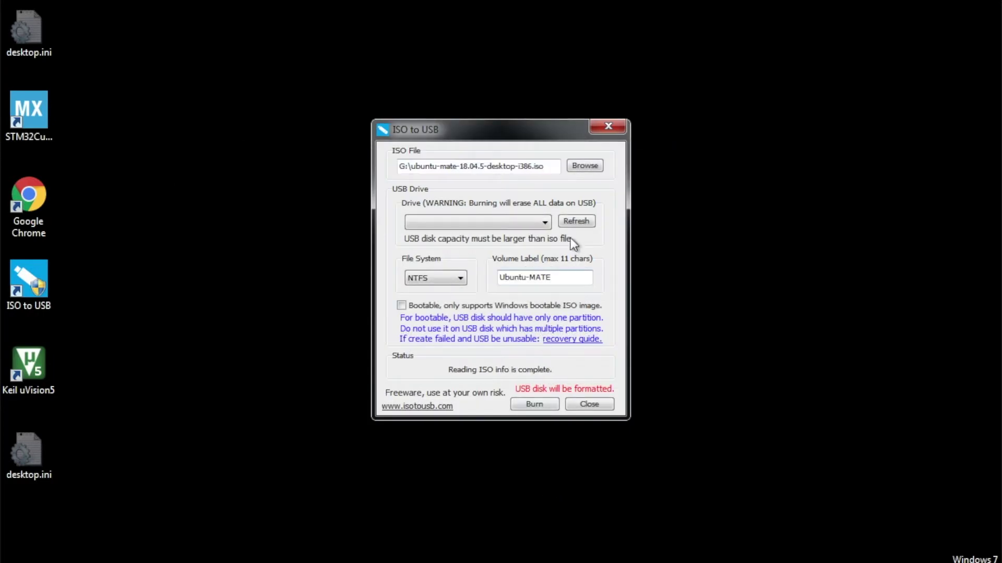
Refresh the list of USB drives and select E: [1.91 GB] as the drive to burn to
left_click(574, 222)
left_click(540, 225)
left_click(540, 224)
left_click(539, 224)
left_click(526, 133)
left_click_drag(537, 134, 686, 83)
left_click(669, 168)
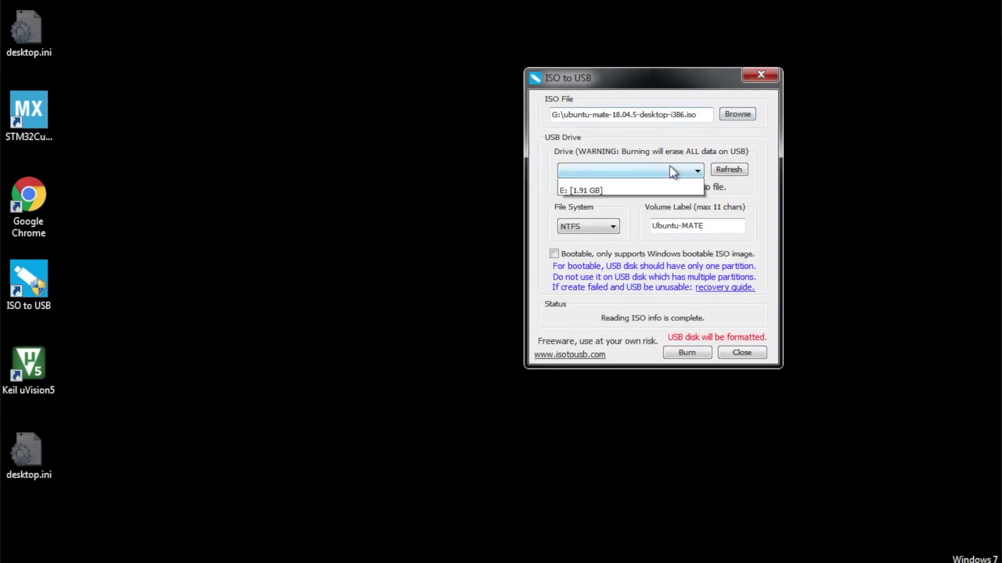
left_click(641, 193)
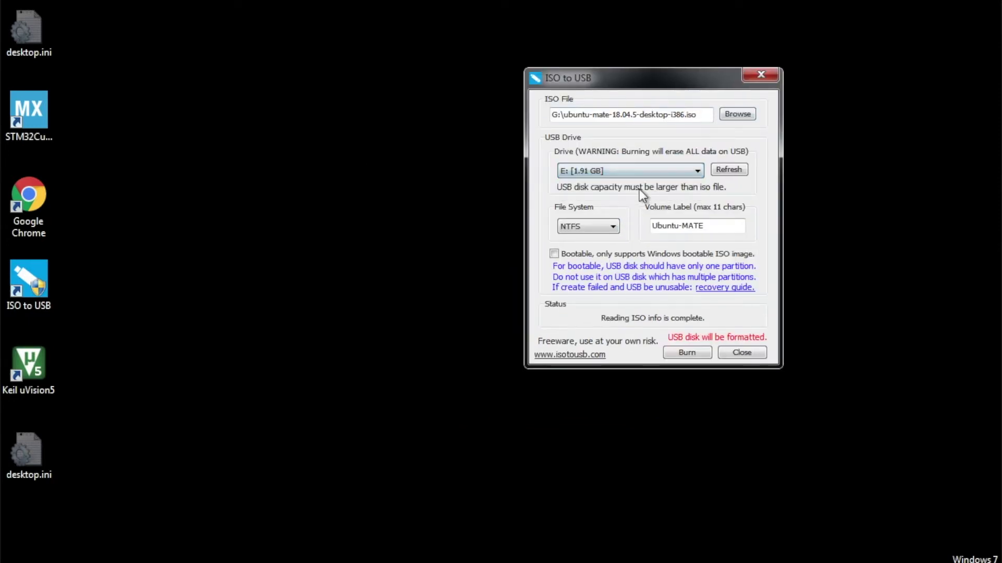
left_click(674, 171)
left_click(611, 194)
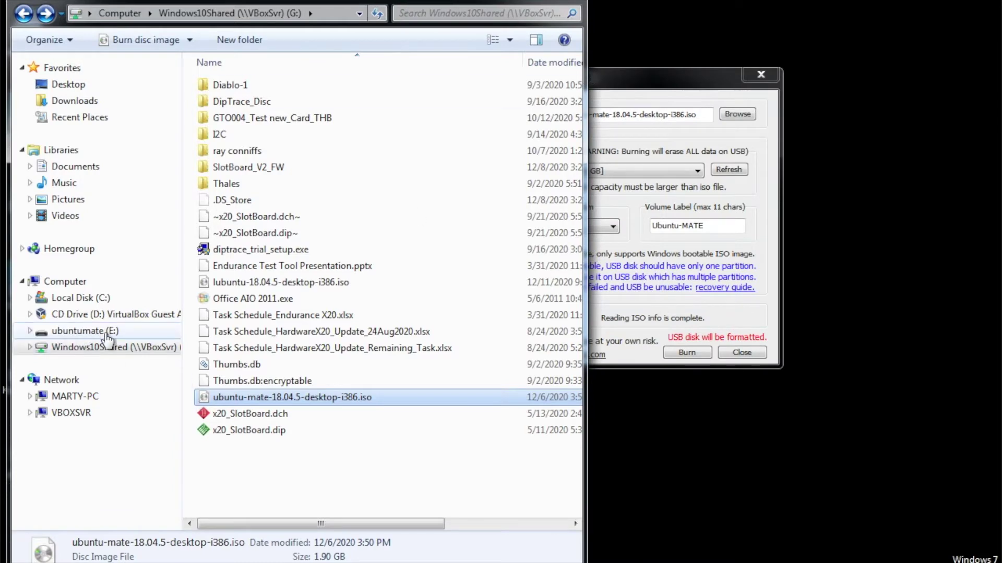
left_click(677, 152)
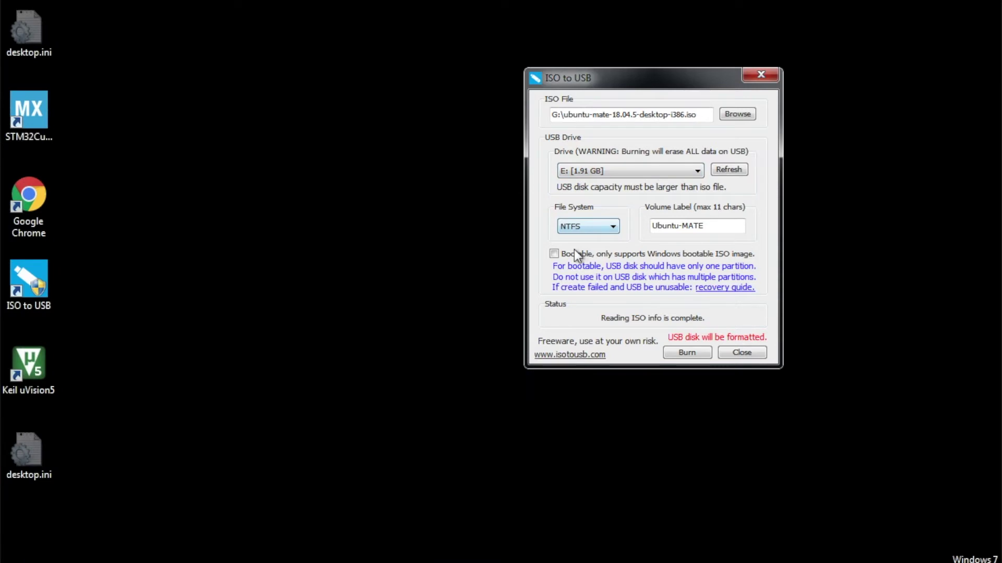
Enable the bootable option and set the USB drive's file system to FAT32
left_click(563, 256)
left_click(605, 229)
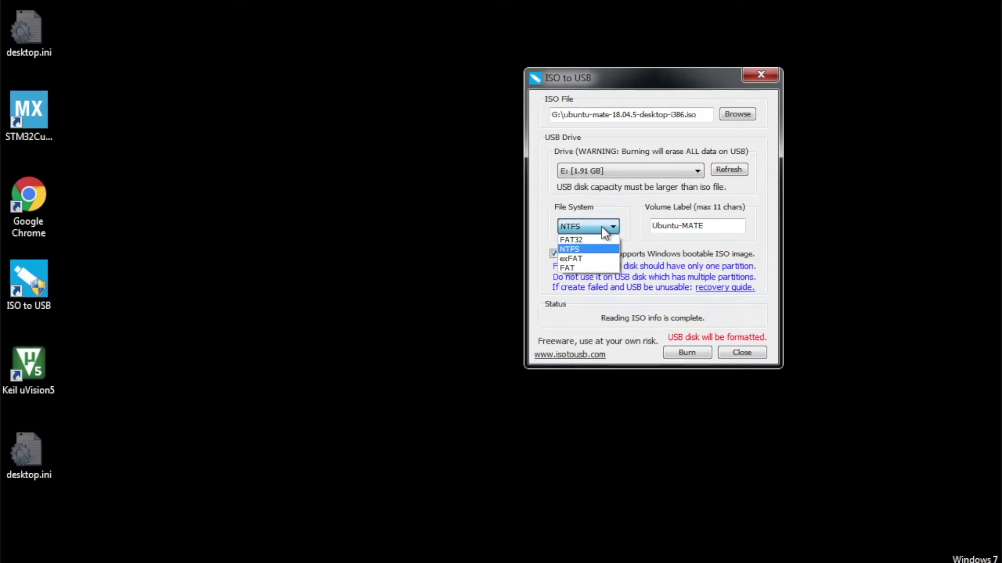
left_click(597, 239)
left_click(599, 231)
left_click(587, 240)
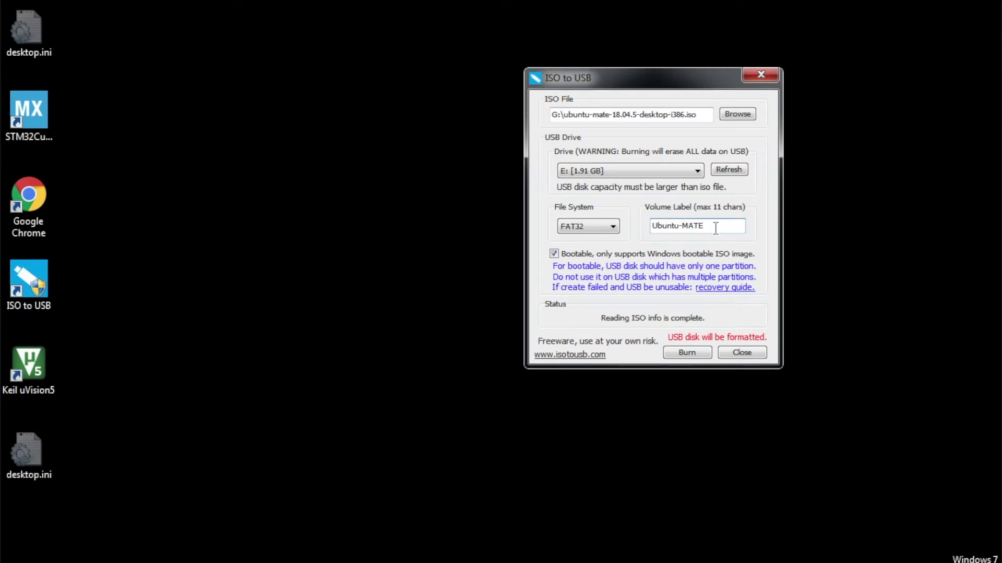
Shorten the USB drive's volume label to Ubuntu
left_click_drag(715, 228, 649, 227)
left_click(718, 228)
key("BackSpace")
key("BackSpace")
key("BackSpace")
Burn the ISO to the USB drive, accepting that it will be formatted, and close ISO to USB when finished
left_click(686, 353)
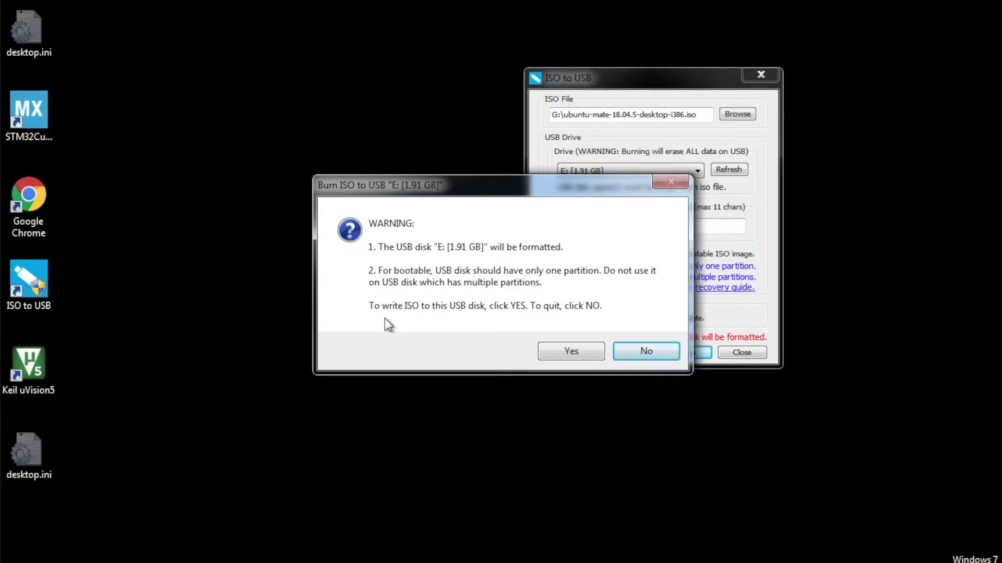
left_click(568, 350)
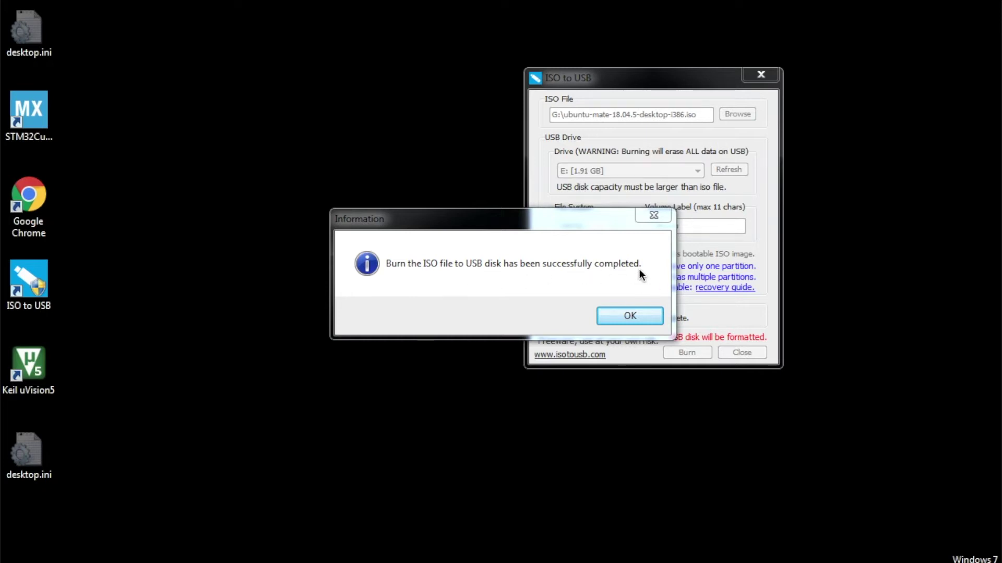
left_click(621, 314)
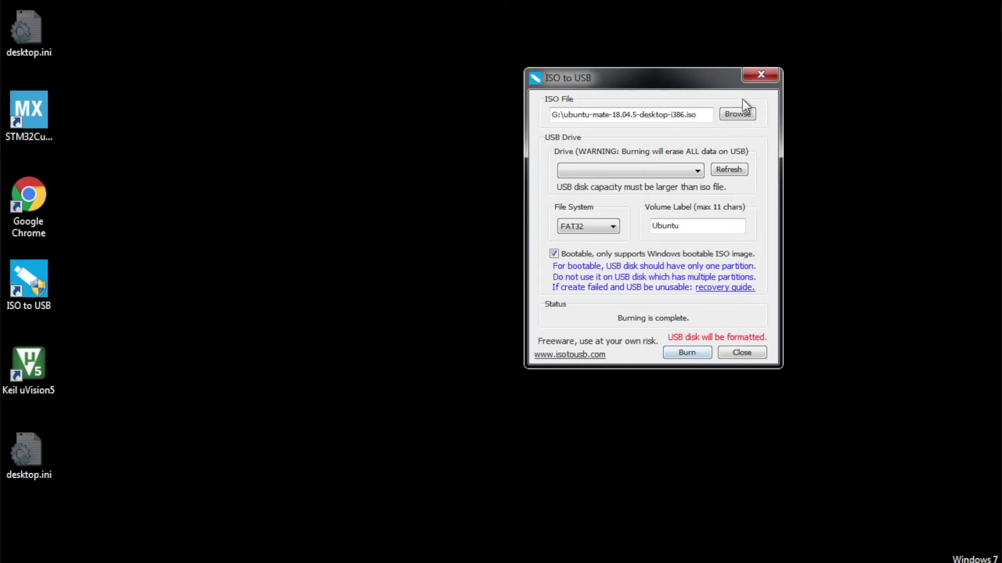
left_click(759, 80)
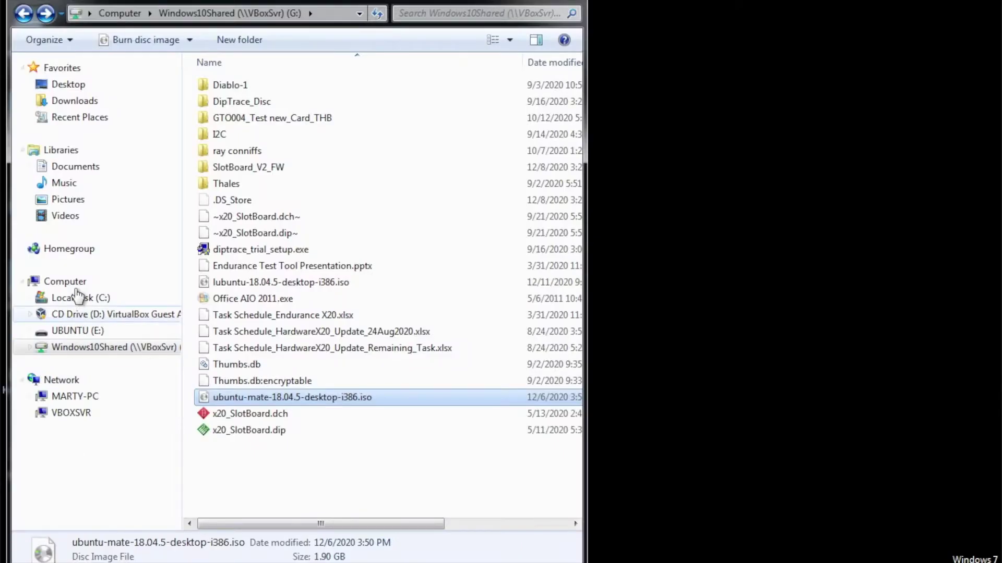
Open the UBUNTU (E:) drive in the file explorer to check the burned files and eject the drive
left_click(82, 332)
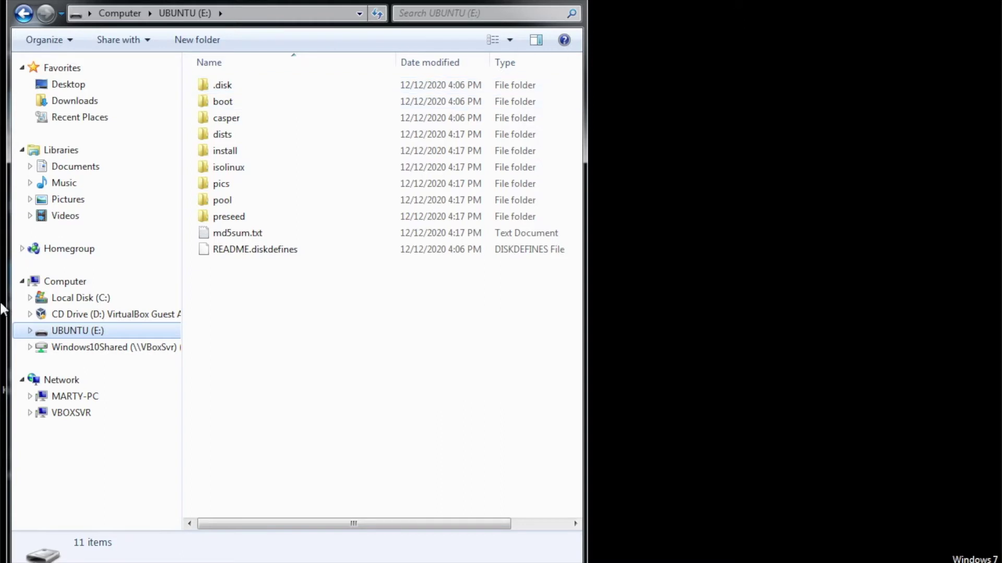
right_click(76, 332)
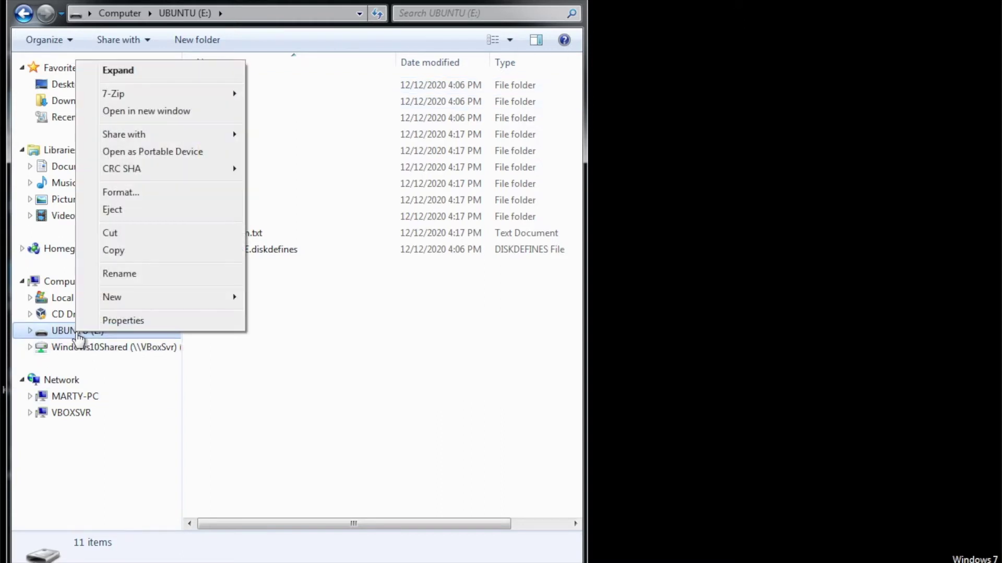
left_click(121, 214)
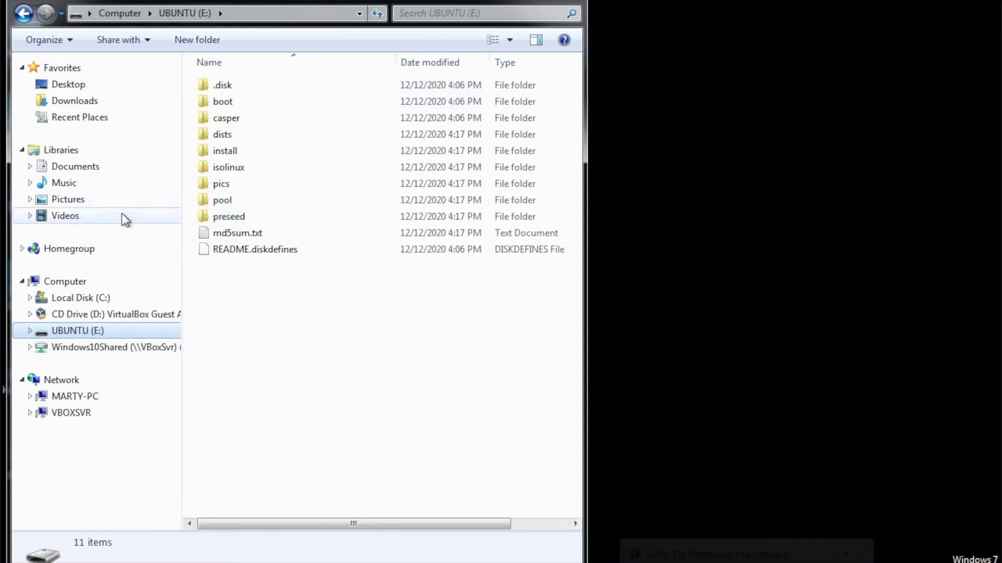
left_click(858, 552)
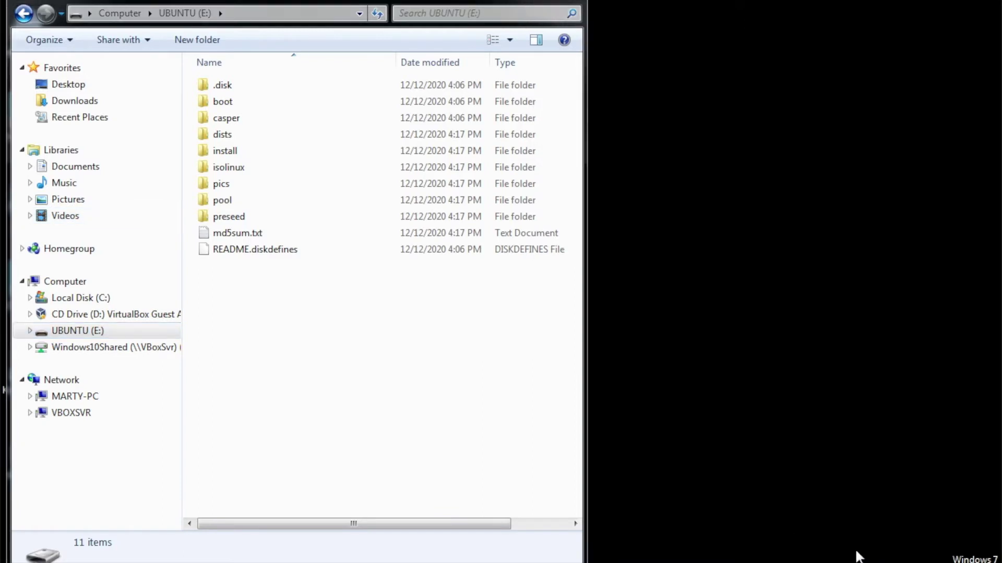